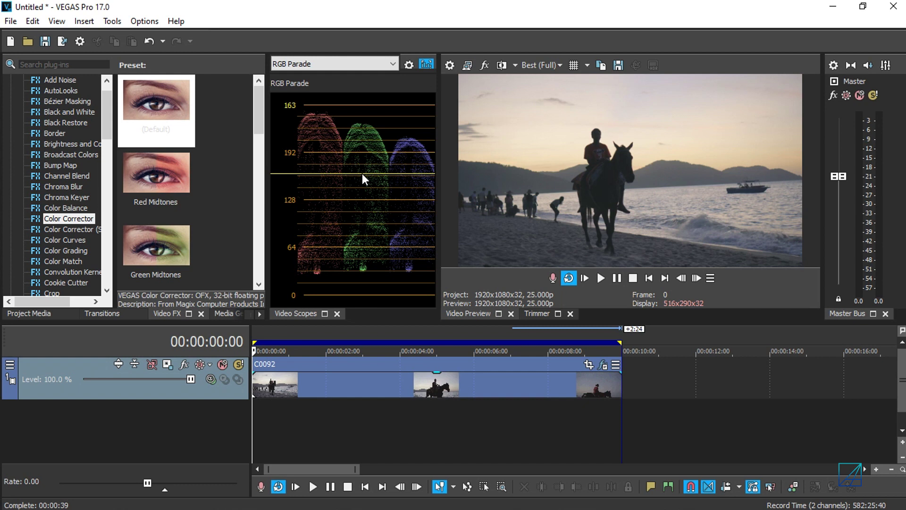
# Step: Measure and clear a brightness level on the RGB Parade, then zoom the timeline
pyautogui.moveTo(361, 174); pyautogui.dragTo(352, 218)
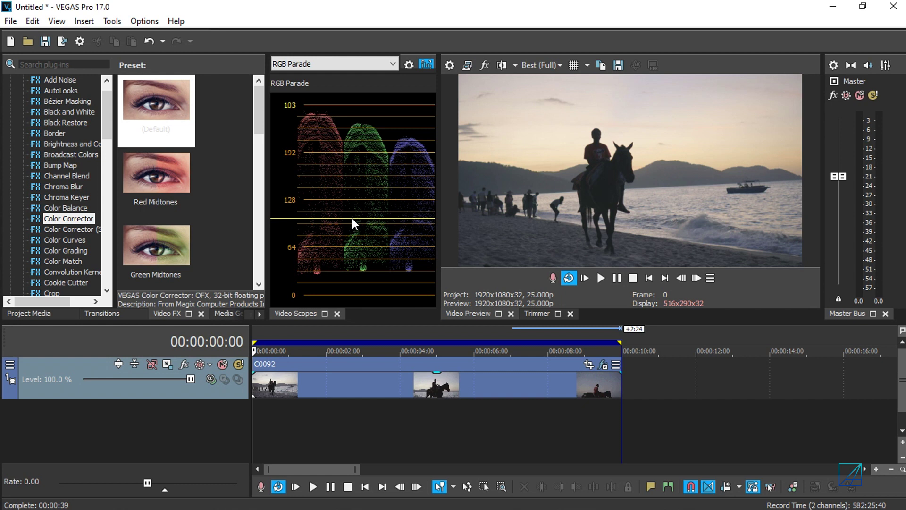
pyautogui.moveTo(352, 218); pyautogui.dragTo(352, 219)
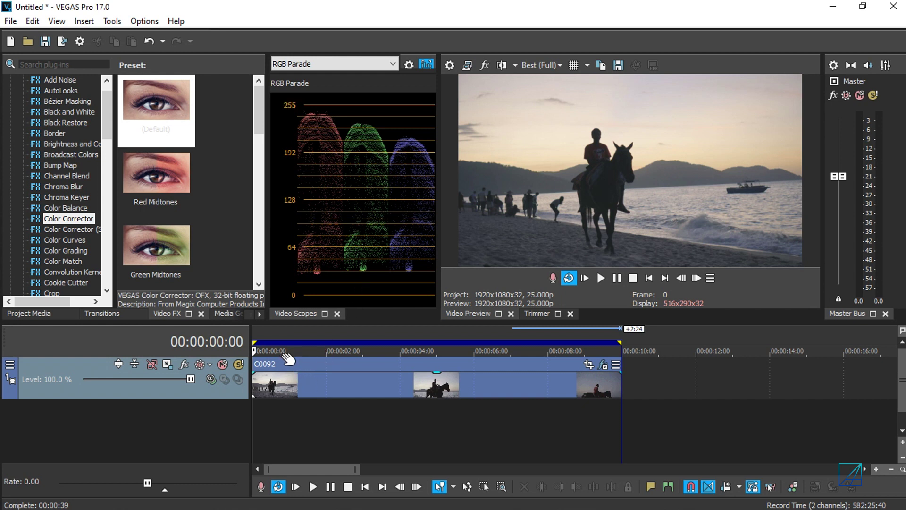
pyautogui.scroll(-3, 273, 398)
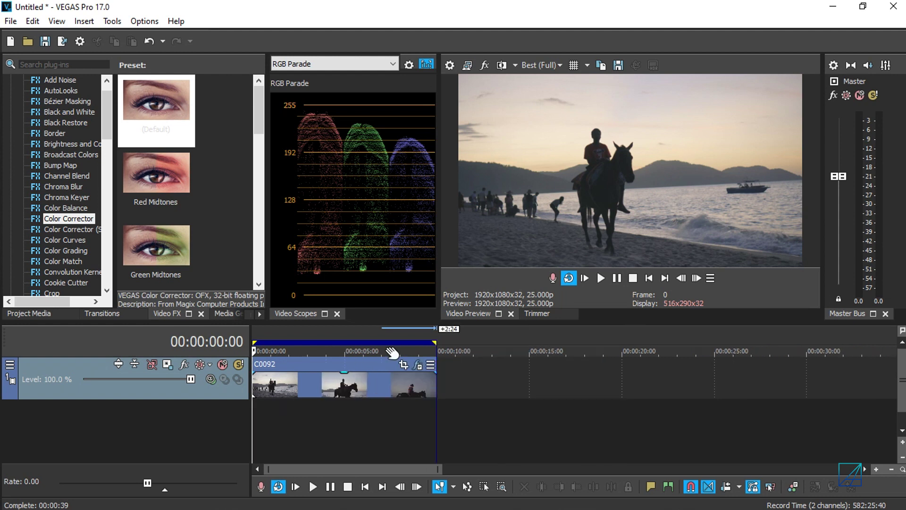
pyautogui.scroll(1, 326, 390)
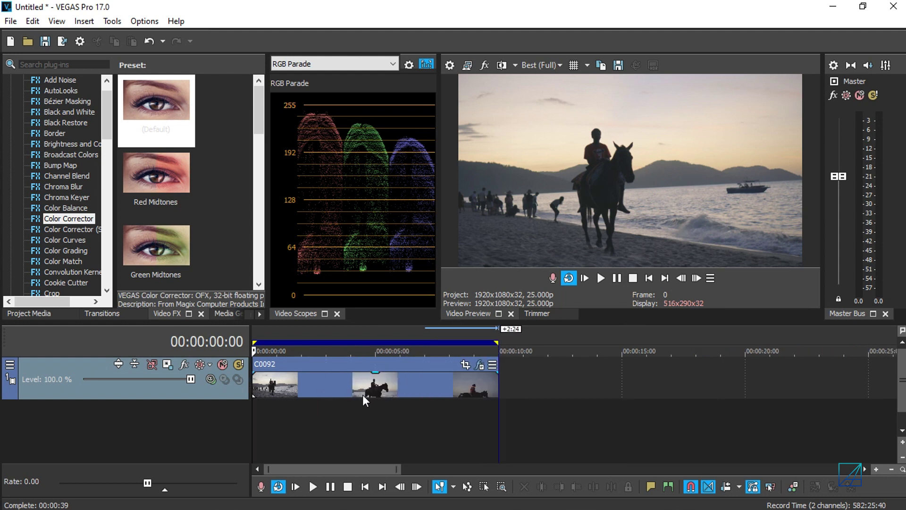
pyautogui.scroll(1, 363, 393)
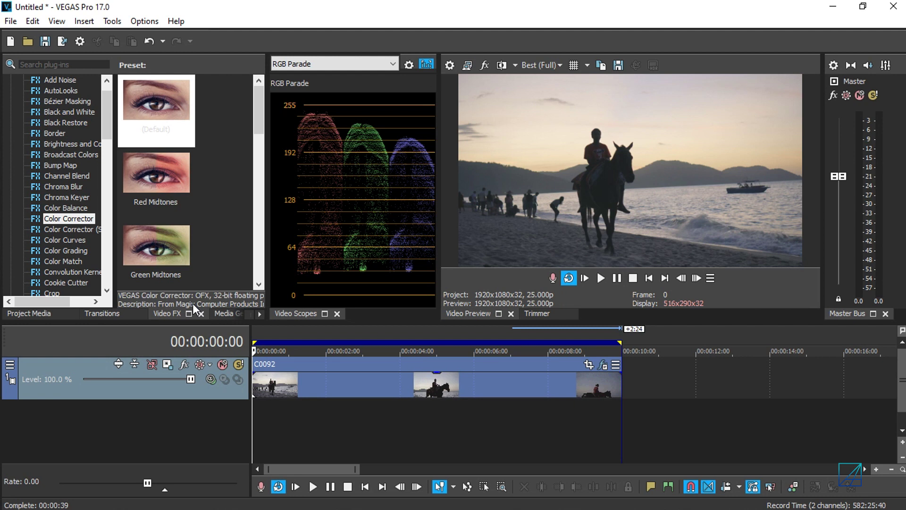
# Step: Select C0092, view its colour grade with the Gain wheel revealed, then exit grading
pyautogui.scroll(-2, 474, 441)
pyautogui.click(267, 381)
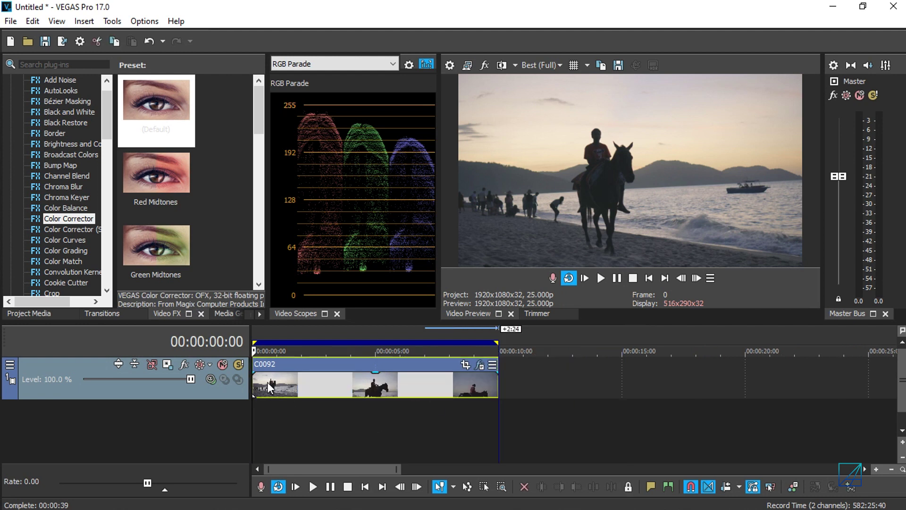
pyautogui.click(794, 486)
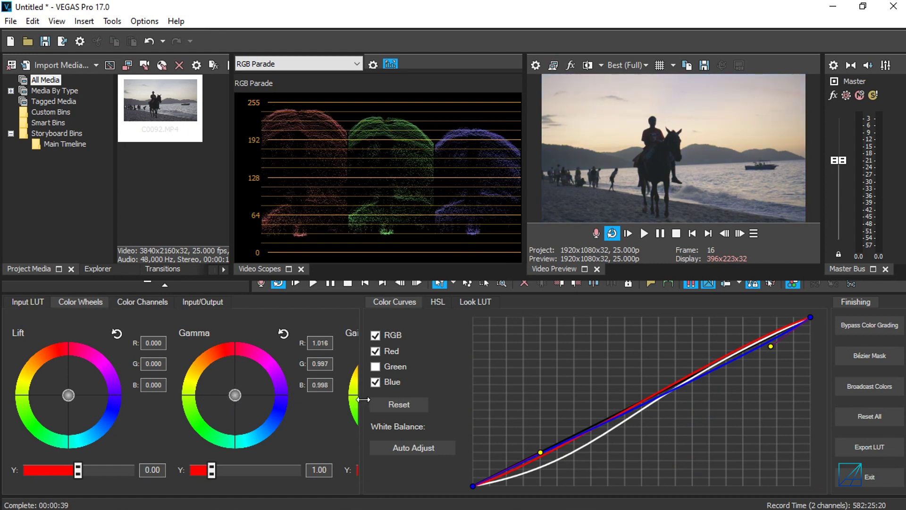
pyautogui.moveTo(363, 400); pyautogui.dragTo(445, 400)
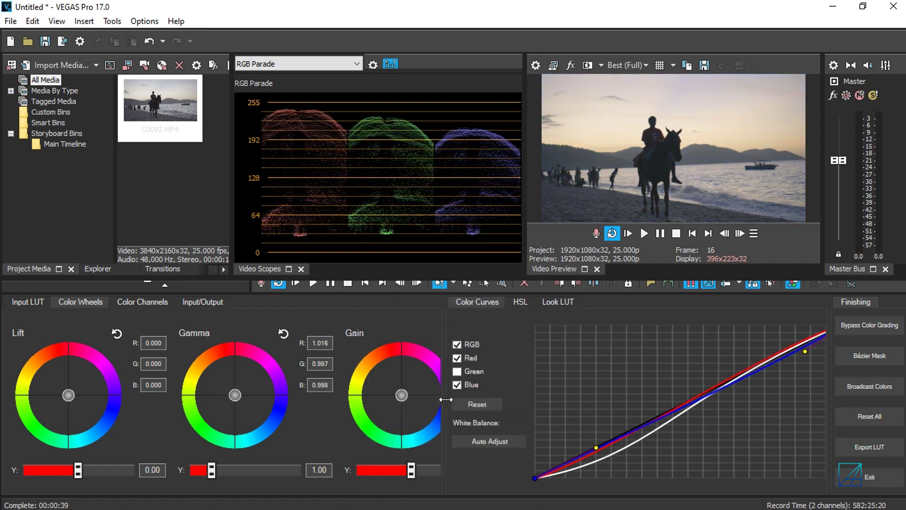
pyautogui.click(857, 469)
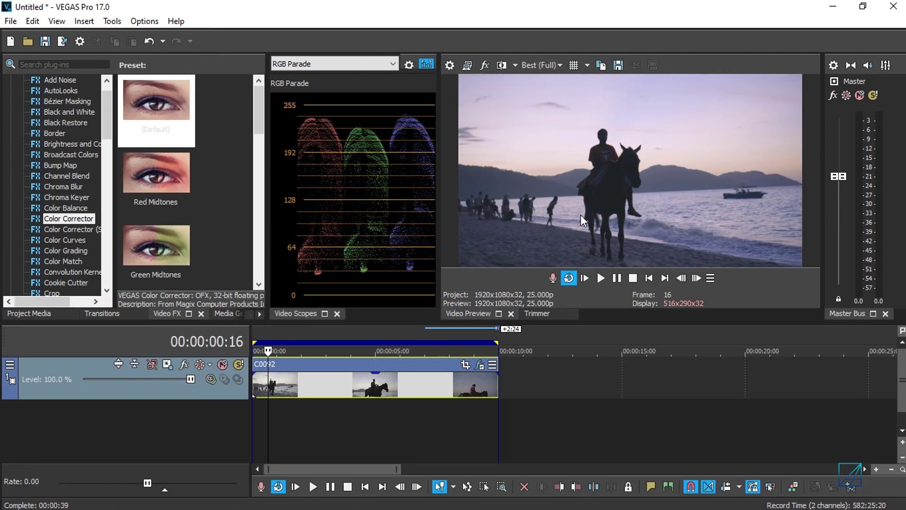
# Step: Browse the Video FX list, widening it to read names, and select Slow Motion
pyautogui.scroll(-3, 69, 250)
pyautogui.click(70, 249)
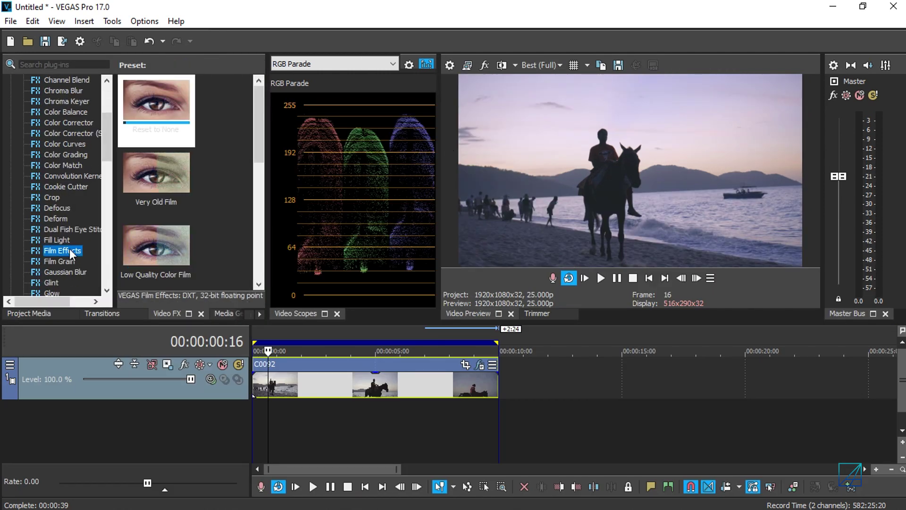
pyautogui.scroll(-4, 69, 249)
pyautogui.scroll(-2, 69, 249)
pyautogui.click(69, 248)
pyautogui.press('s')
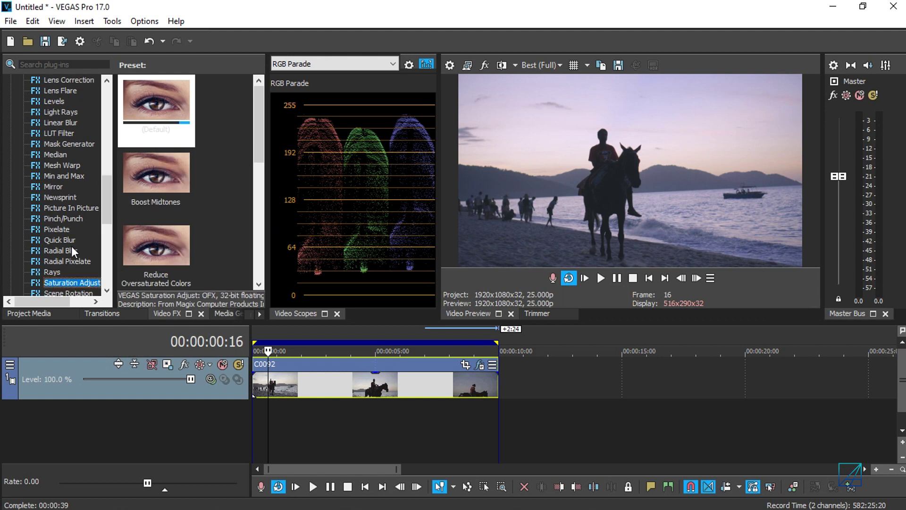
pyautogui.scroll(-4, 71, 260)
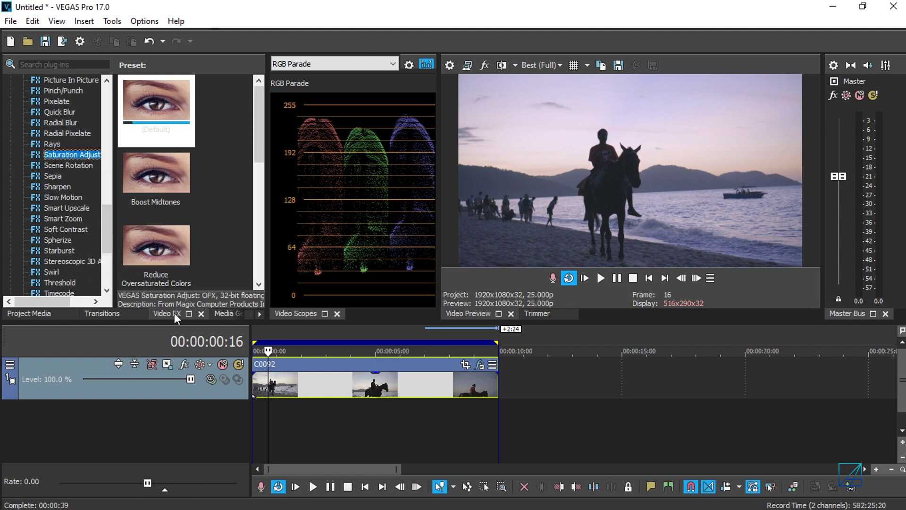
pyautogui.scroll(-1, 67, 231)
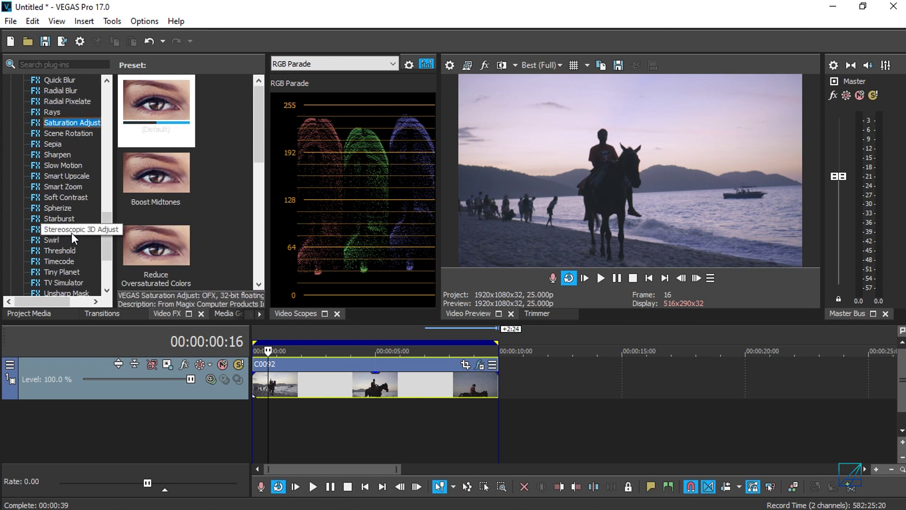
pyautogui.scroll(-3, 47, 213)
pyautogui.scroll(5, 55, 196)
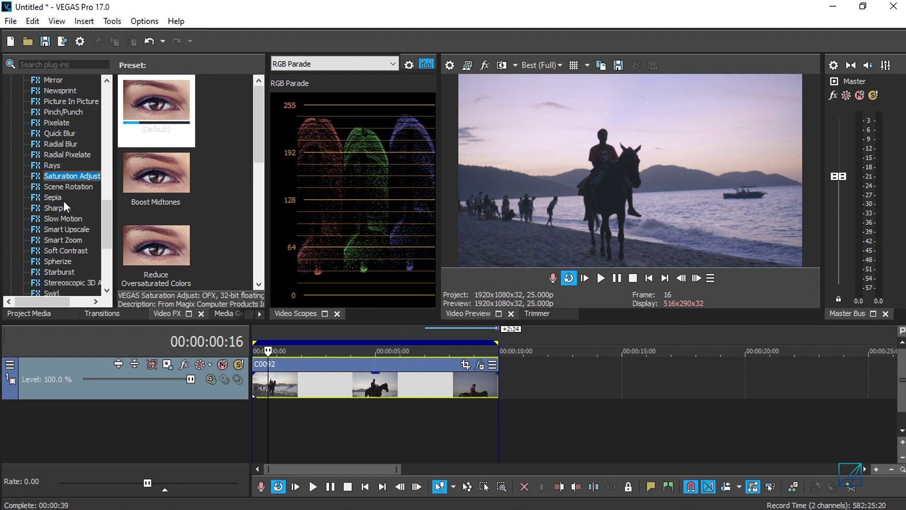
pyautogui.moveTo(115, 222); pyautogui.dragTo(159, 222)
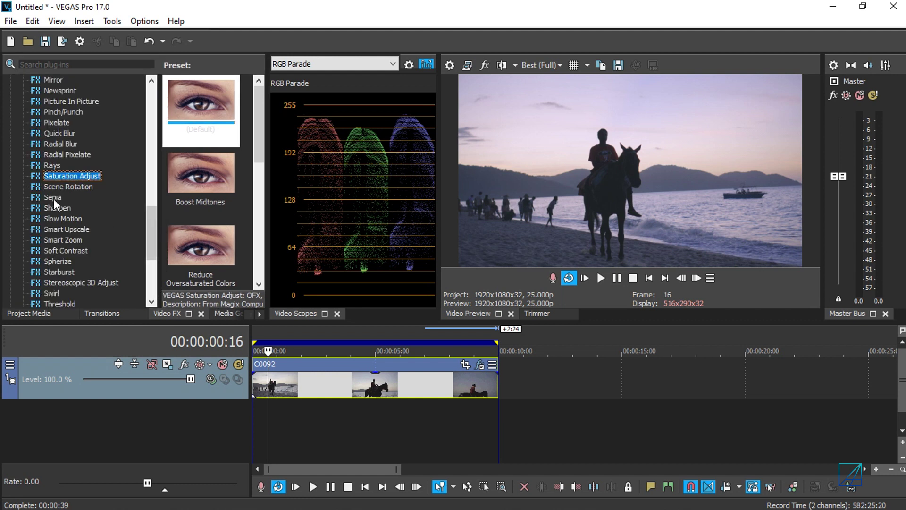
pyautogui.click(63, 219)
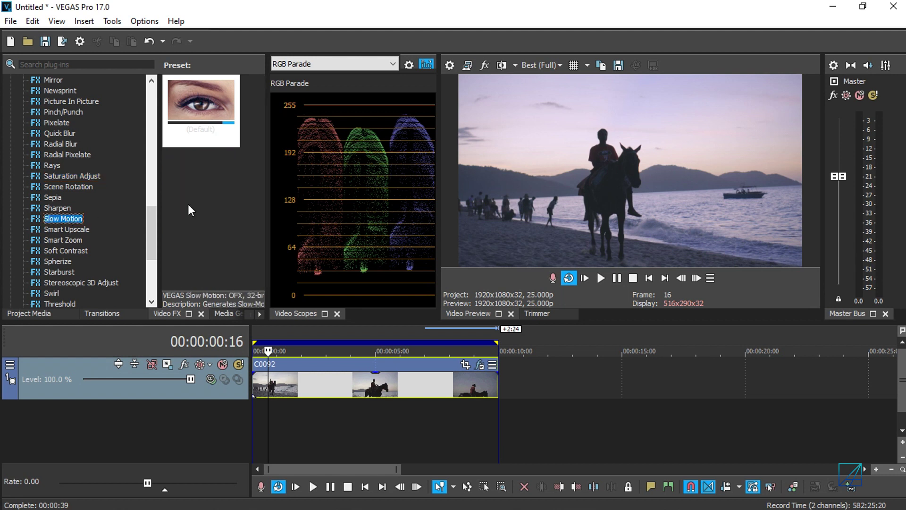
# Step: Apply the Default Slow Motion preset to C0092 and analyse motion at Fine quality
pyautogui.moveTo(205, 104); pyautogui.dragTo(276, 362)
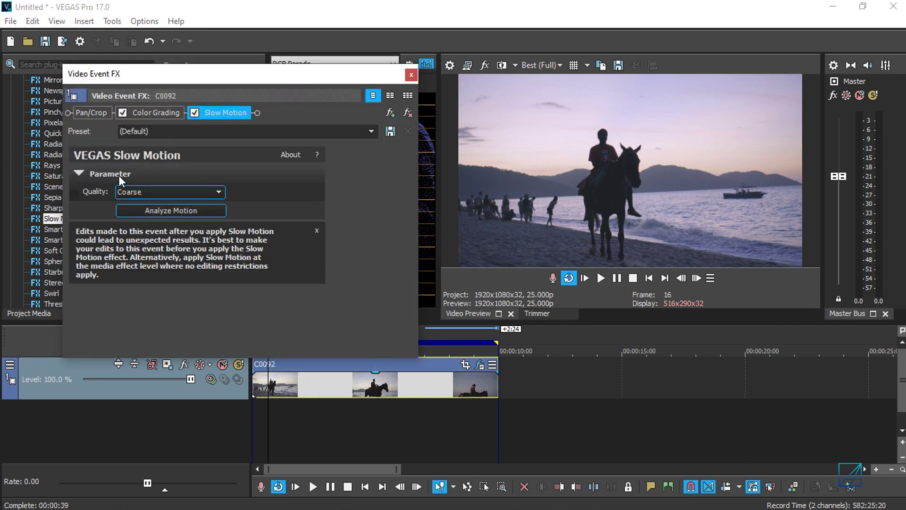
pyautogui.click(152, 191)
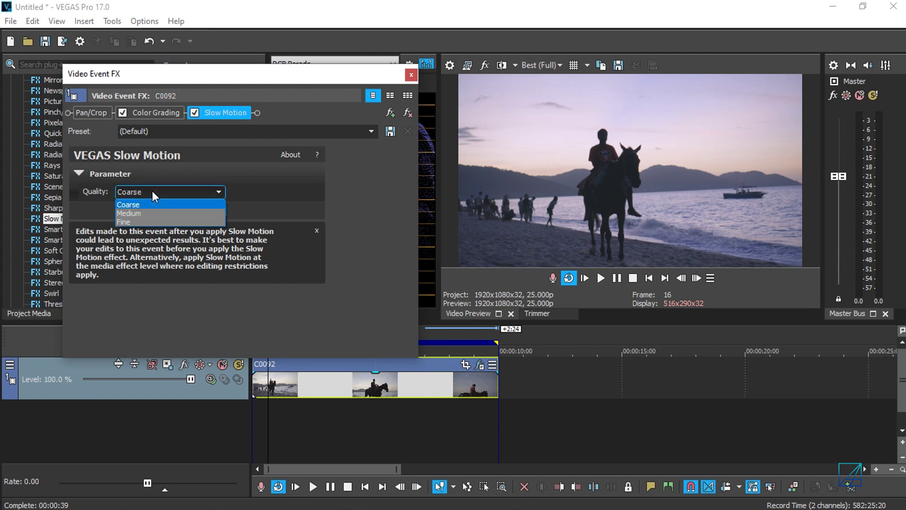
pyautogui.click(145, 222)
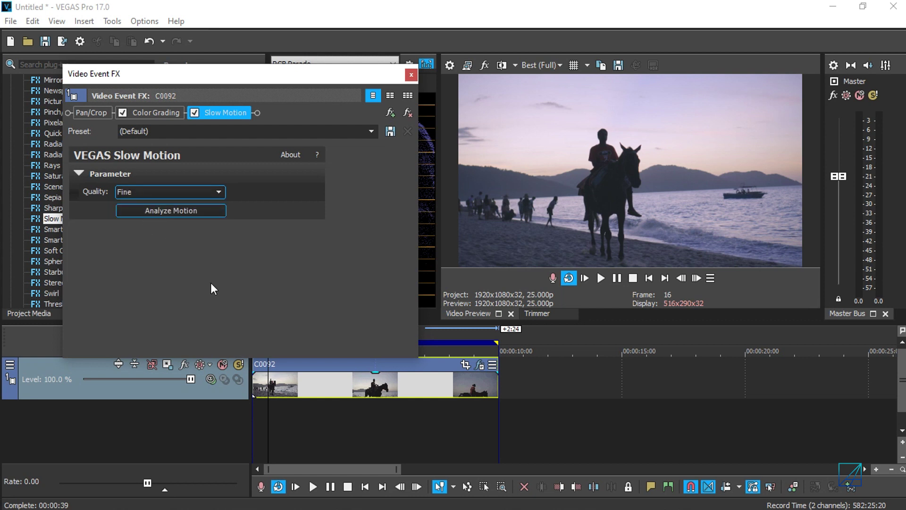
pyautogui.click(158, 208)
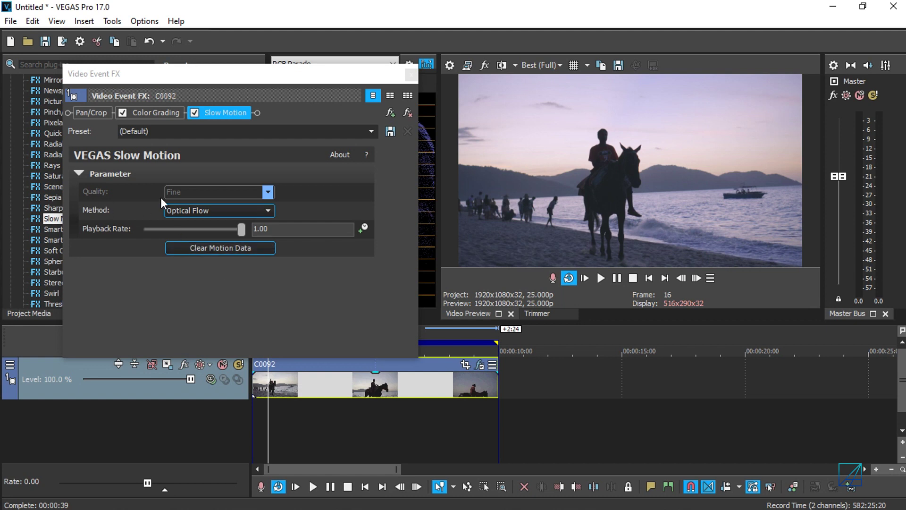
# Step: Keep the Optical Flow method, lower the playback rate to 0.35, and close the FX window
pyautogui.click(197, 208)
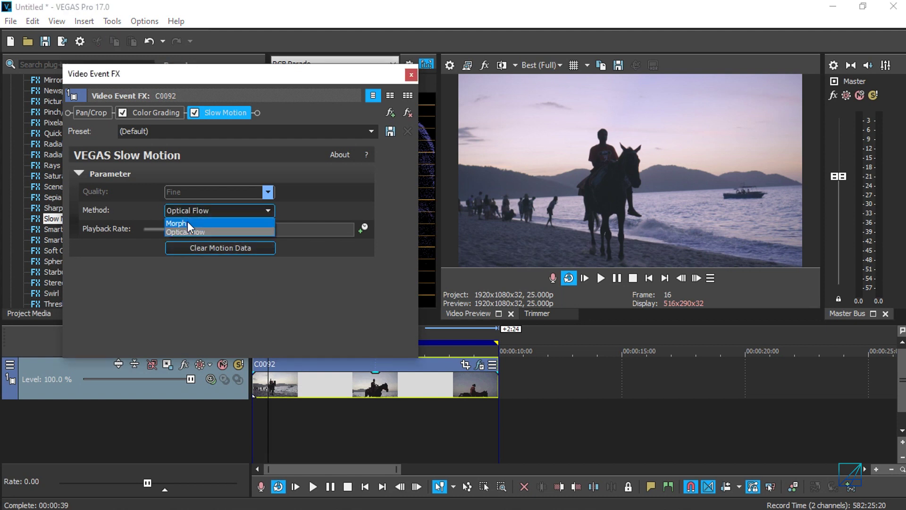
pyautogui.click(216, 231)
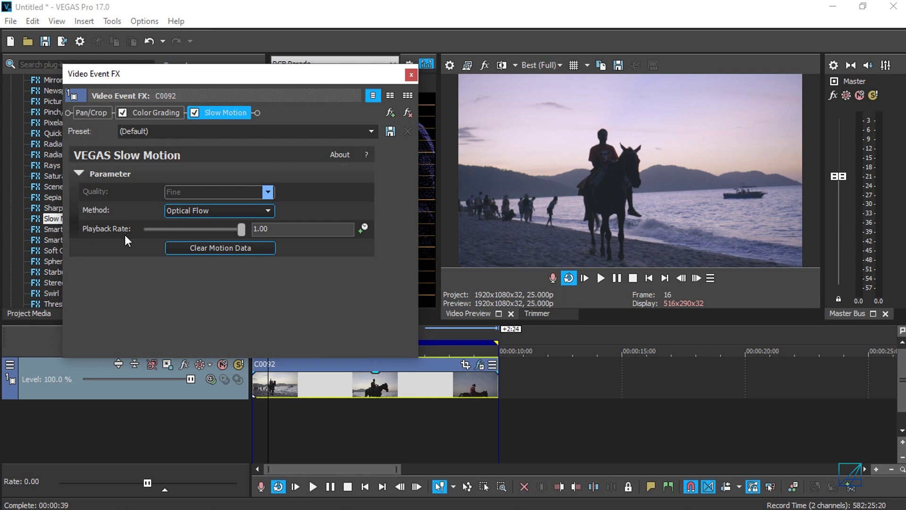
pyautogui.doubleClick(276, 226)
pyautogui.moveTo(242, 230); pyautogui.dragTo(179, 230)
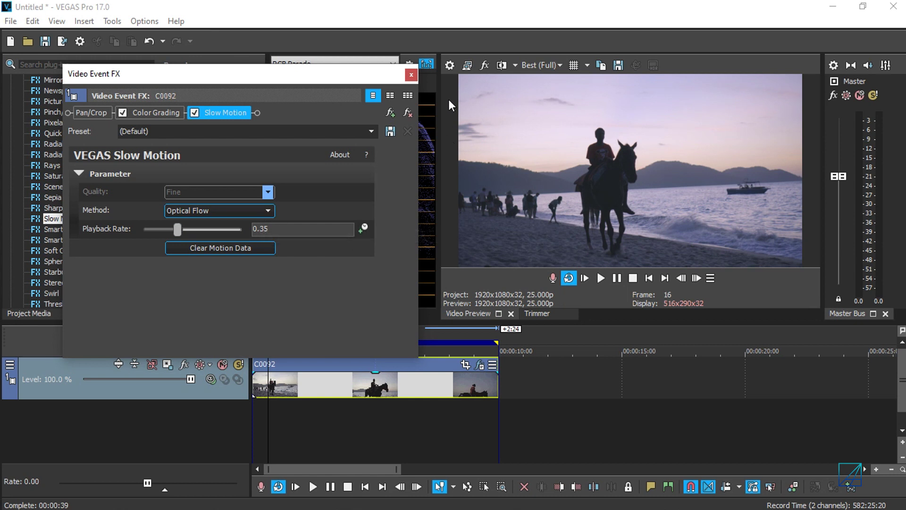
pyautogui.click(410, 75)
# Step: Return the cursor to the start and set preview quality to Good (Auto)
pyautogui.click(256, 362)
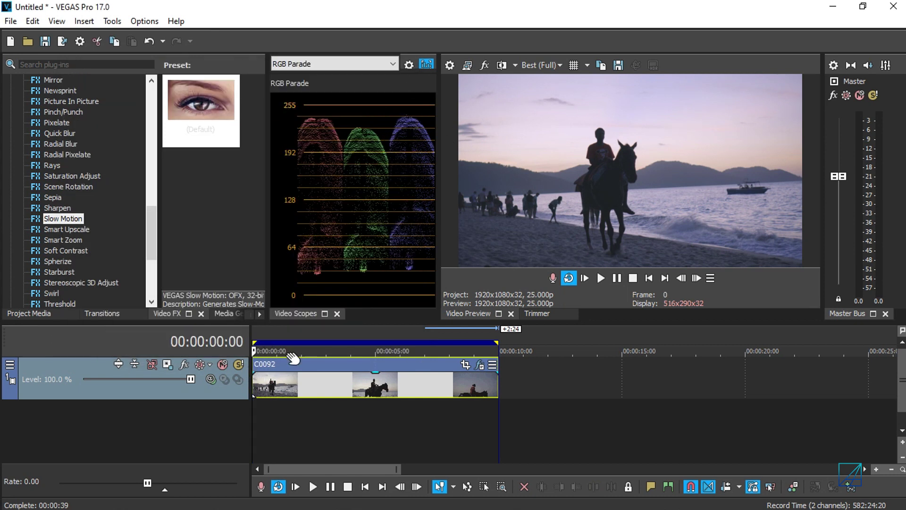
pyautogui.click(540, 65)
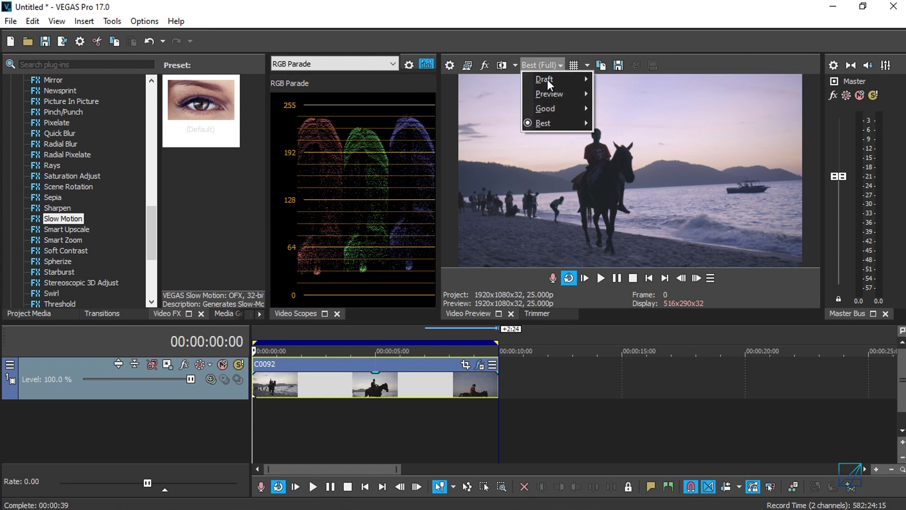
pyautogui.moveTo(548, 108)
pyautogui.click(607, 108)
# Step: Play the slowed clip, pause it, and park the cursor at 00:00:02:12
pyautogui.press('space')
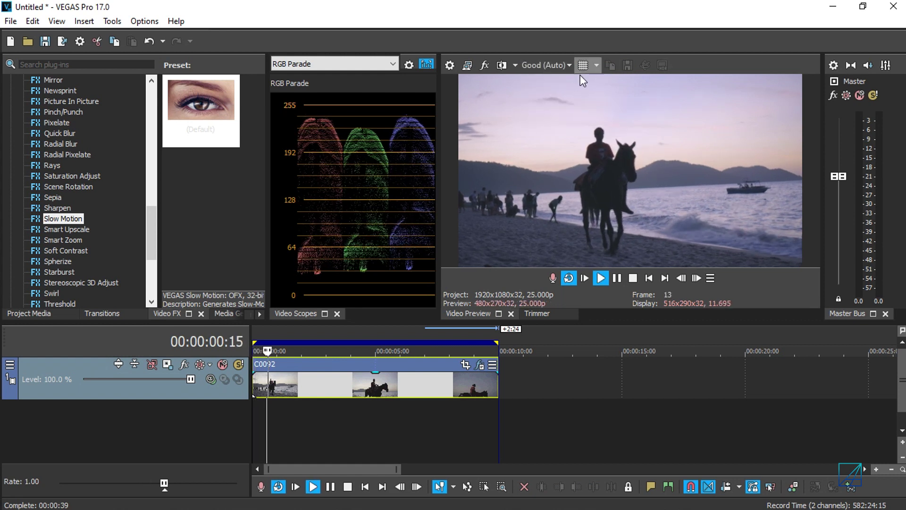
pyautogui.click(619, 276)
pyautogui.click(313, 390)
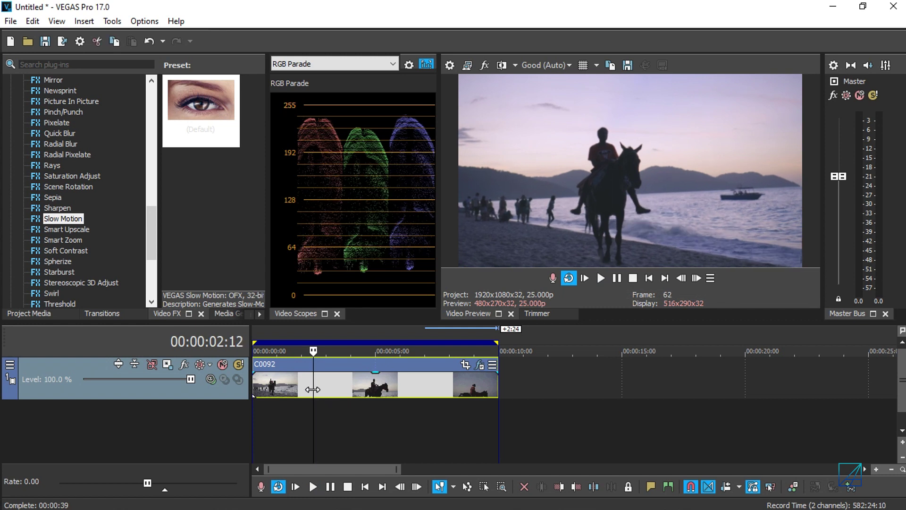